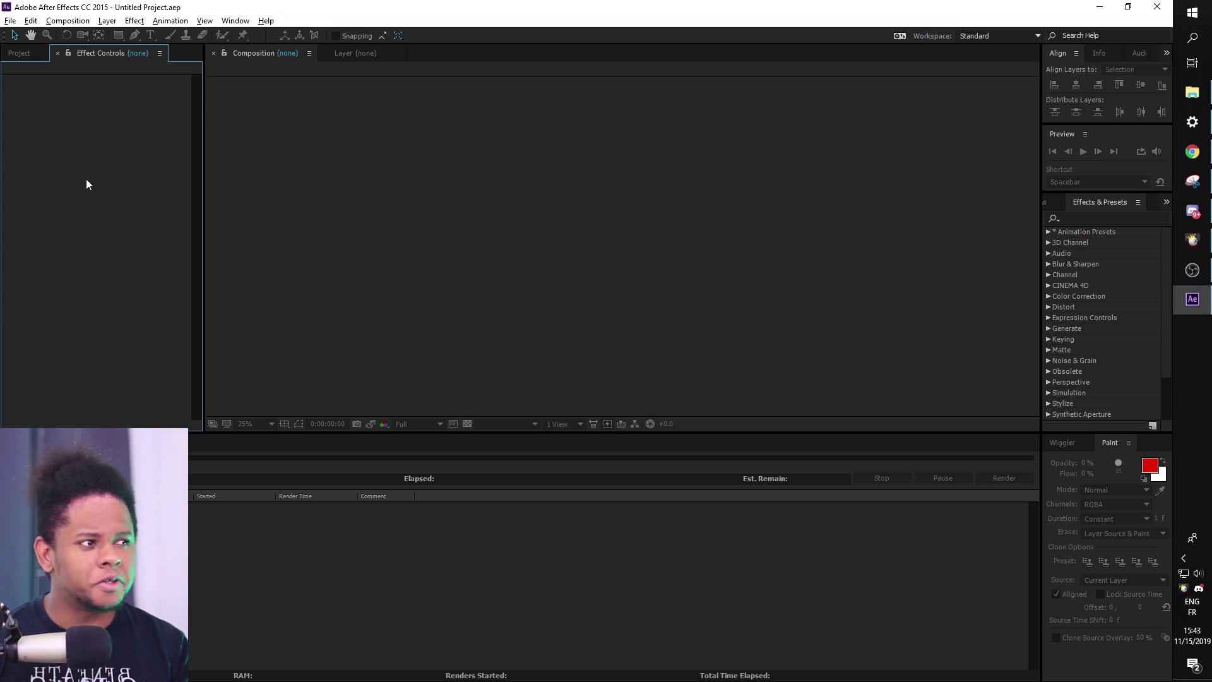
# Import the video clip For me raw.mp4 into the Project panel
pyautogui.click(29, 58)
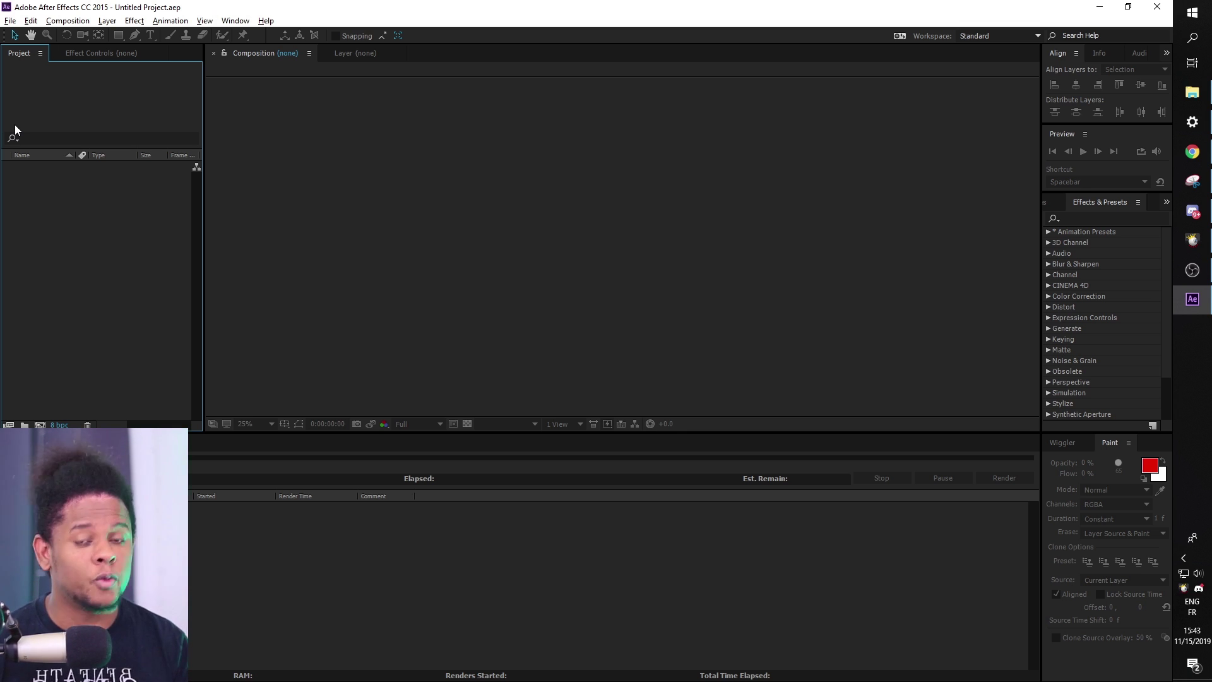
pyautogui.hotkey('ctrl', 'i')
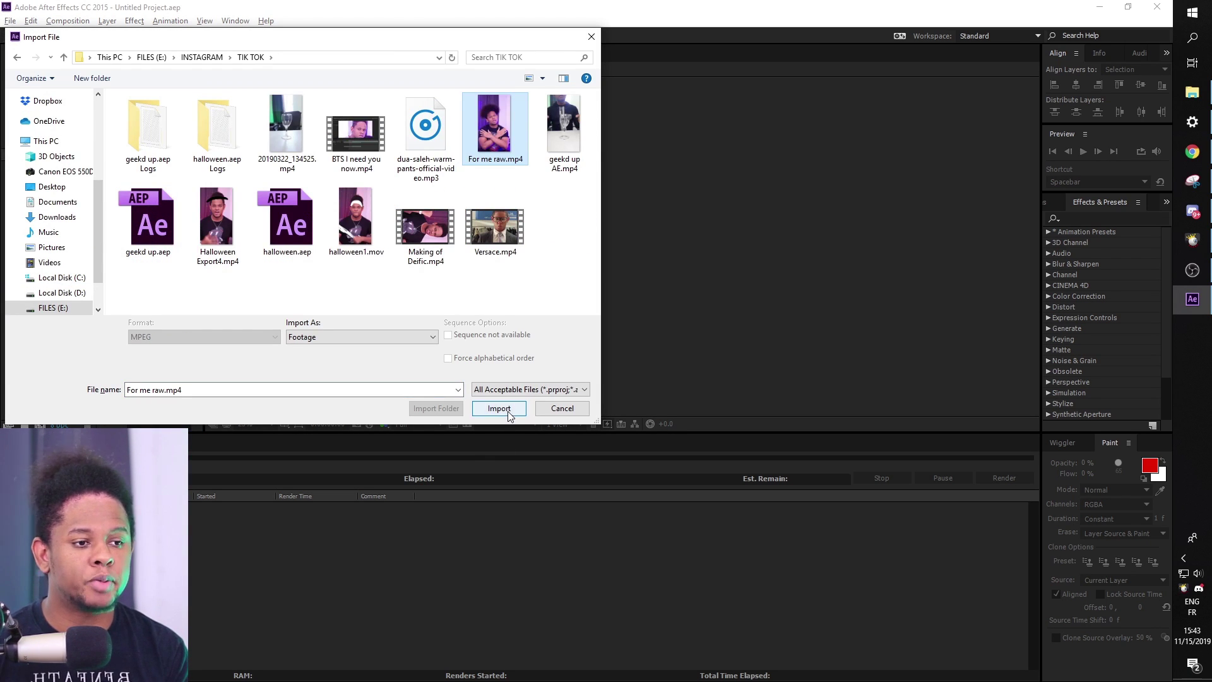
pyautogui.click(508, 411)
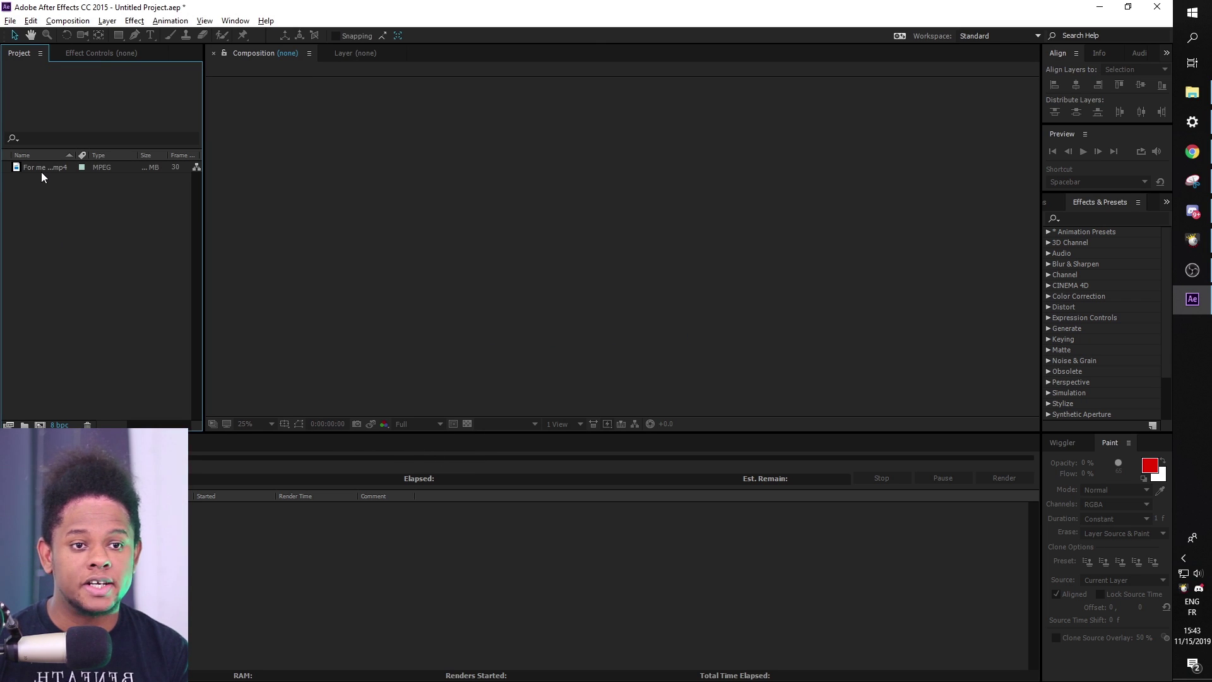
# Create the 1080x1920 For me raw composition from the clip and set preview resolution to Quarter
pyautogui.click(41, 172)
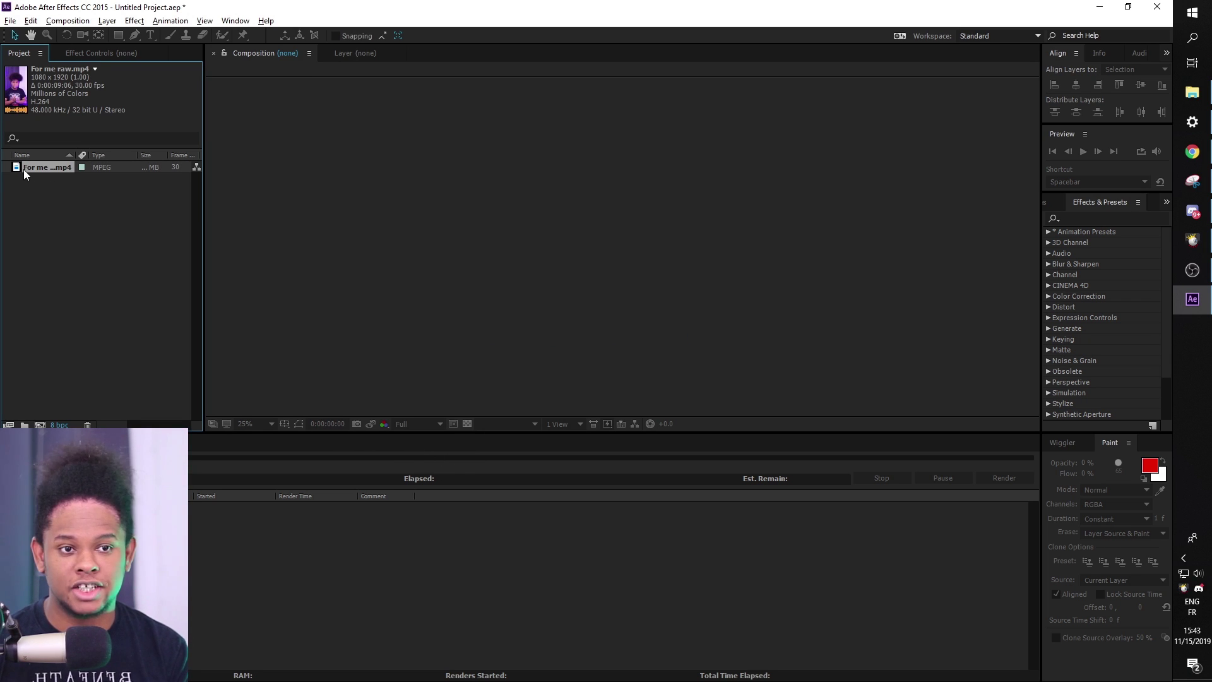
pyautogui.moveTo(374, 190); pyautogui.dragTo(634, 183)
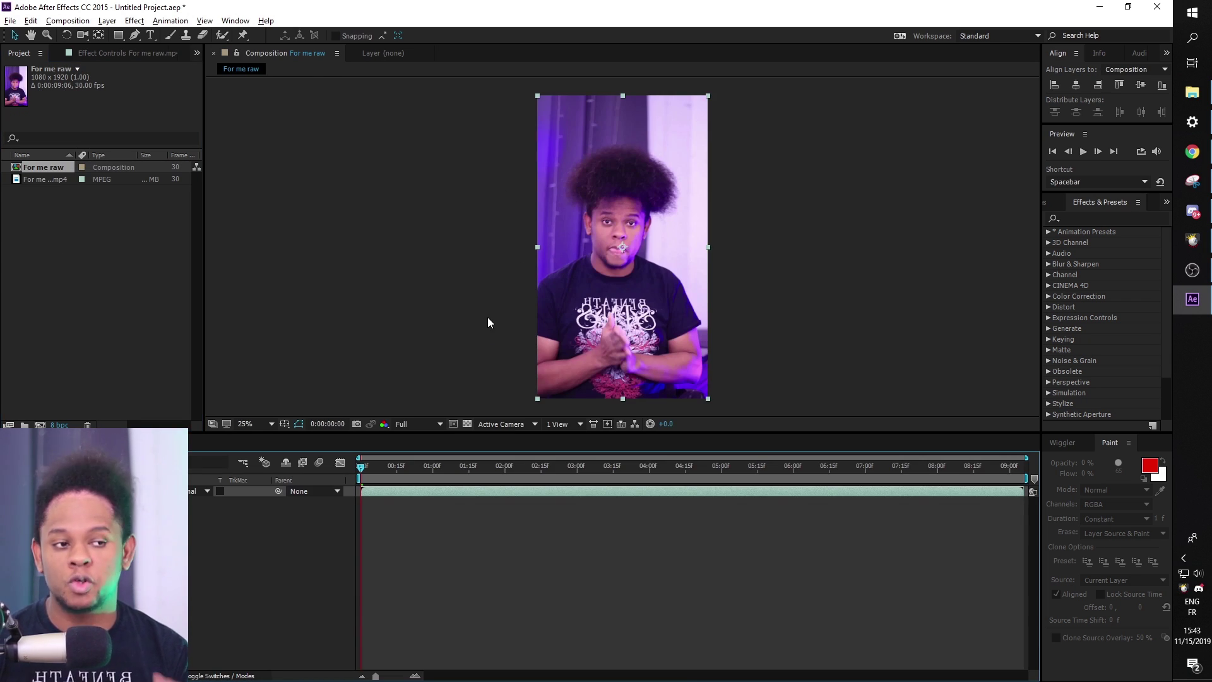
pyautogui.click(417, 424)
pyautogui.click(430, 498)
# Play the composition and scrub back and forth through the clip to review it
pyautogui.press('space')
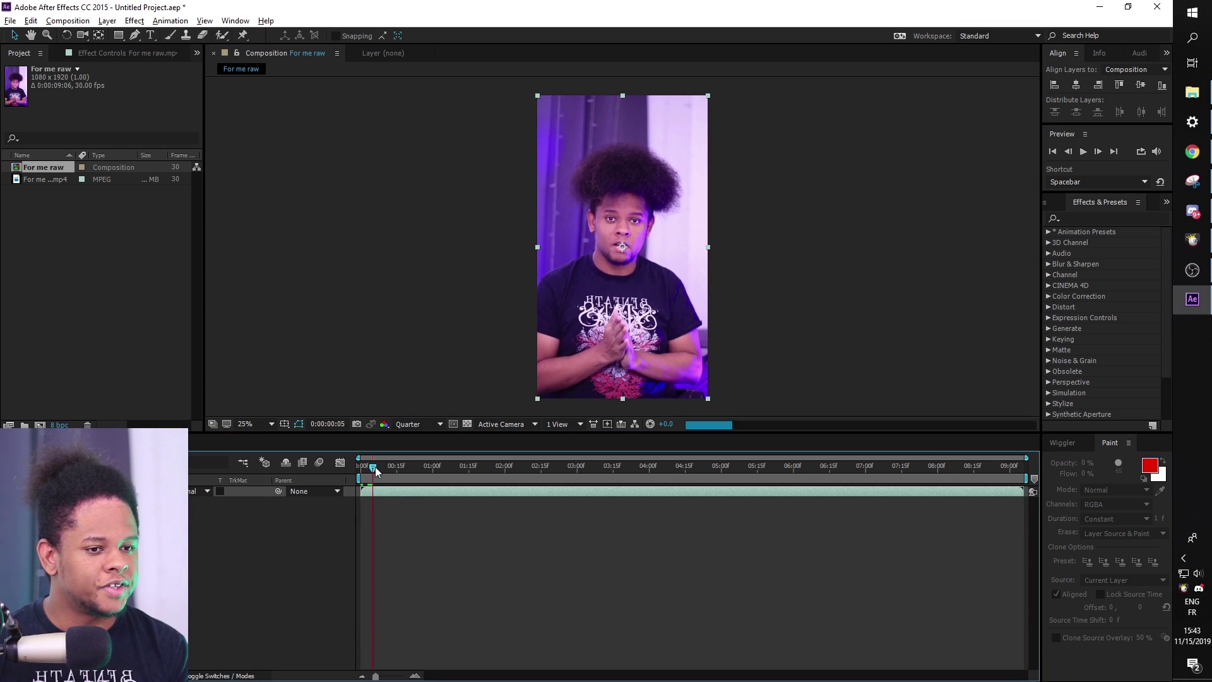
pyautogui.moveTo(400, 471); pyautogui.dragTo(617, 477)
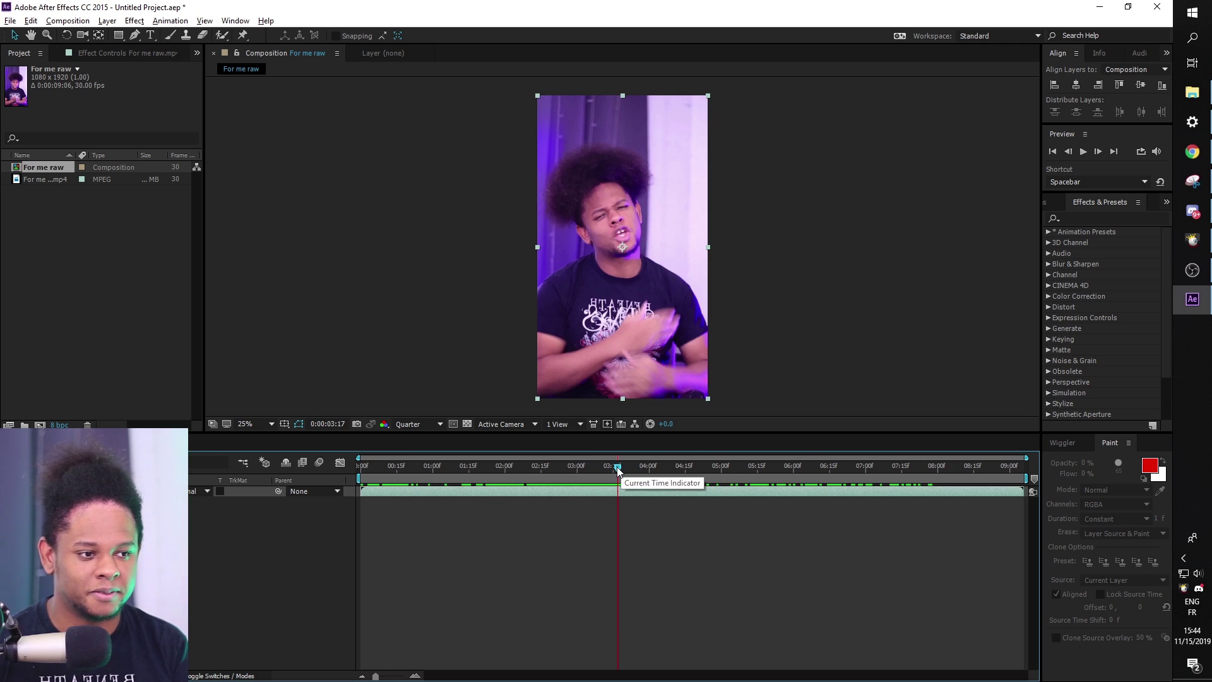
pyautogui.moveTo(617, 471); pyautogui.dragTo(904, 471)
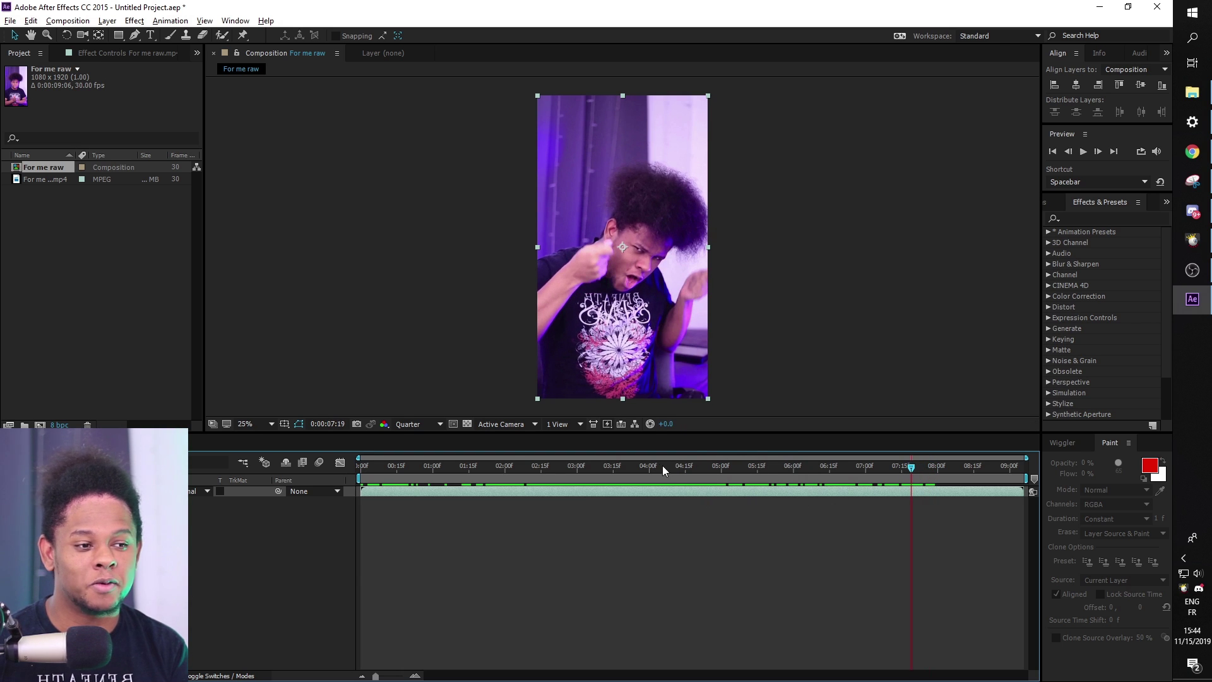
pyautogui.moveTo(659, 468); pyautogui.dragTo(921, 455)
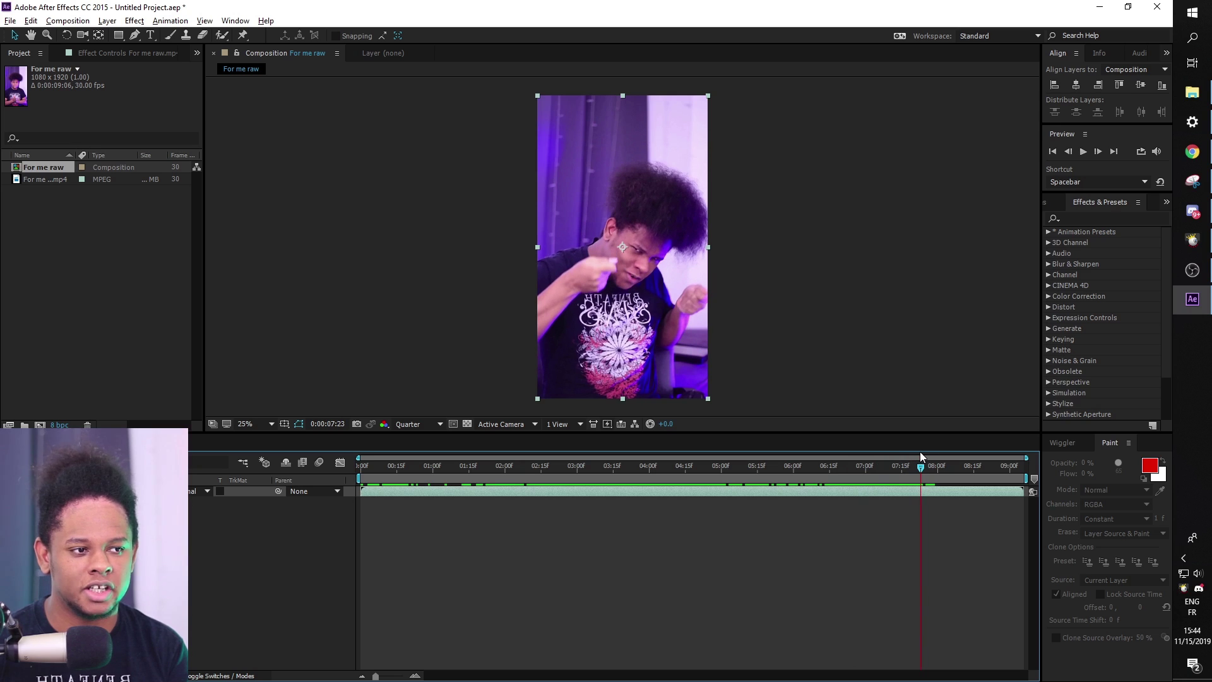
# Open the video layer in its Layer viewer, choose the Brush tool and make the paint colour white
pyautogui.click(241, 537)
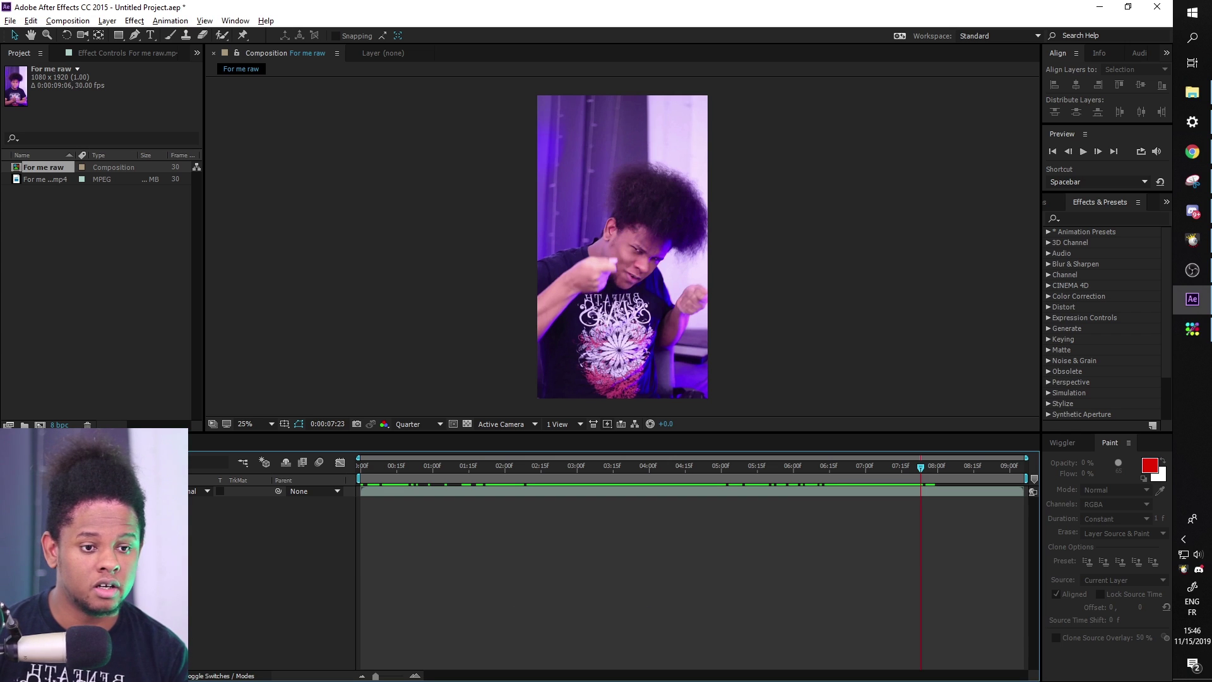
pyautogui.hotkey('ctrl', 'a')
pyautogui.doubleClick(347, 490)
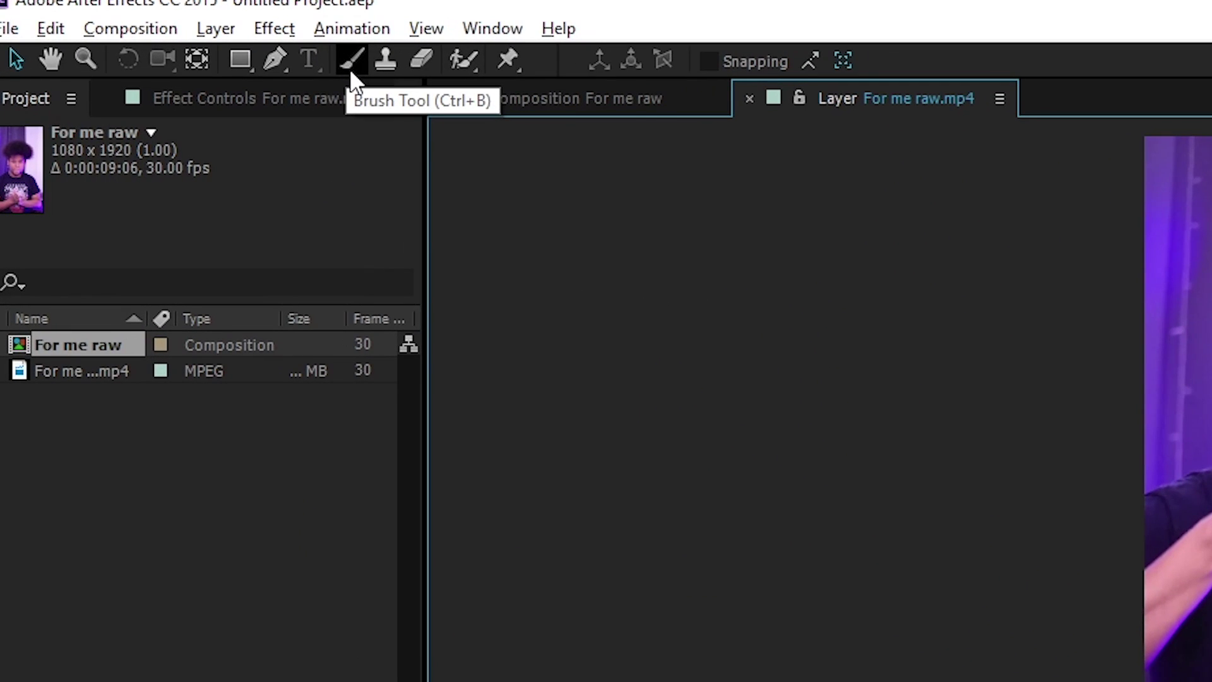
pyautogui.click(350, 68)
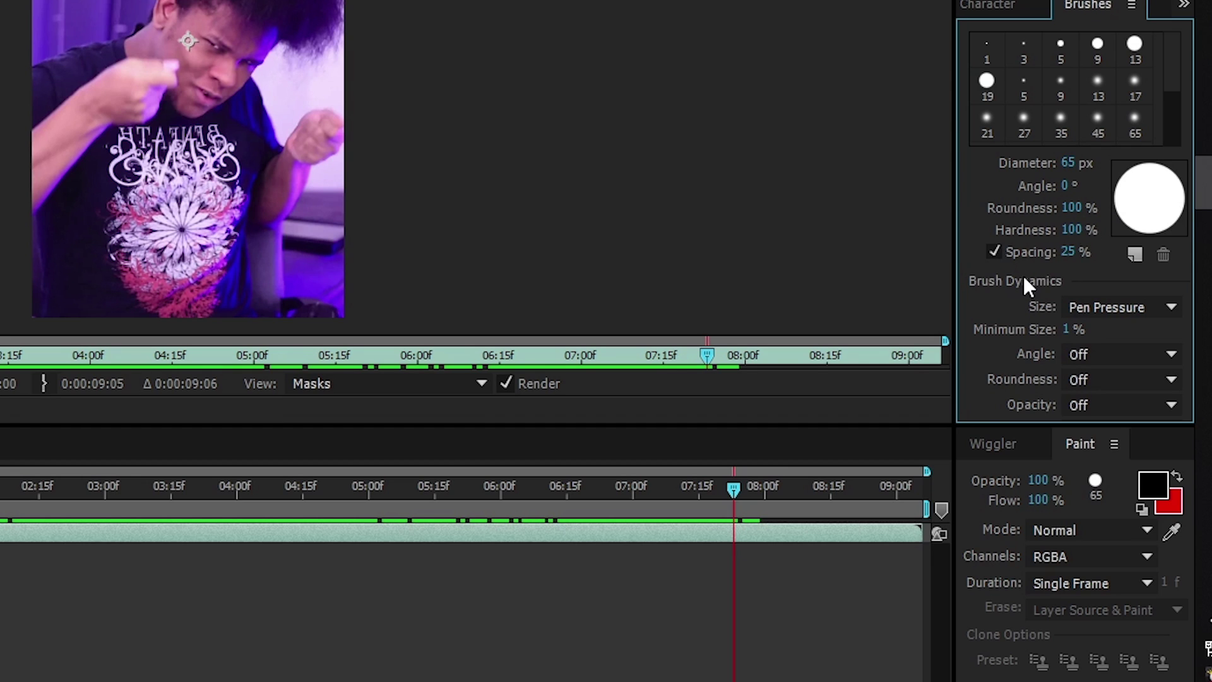
pyautogui.click(1071, 208)
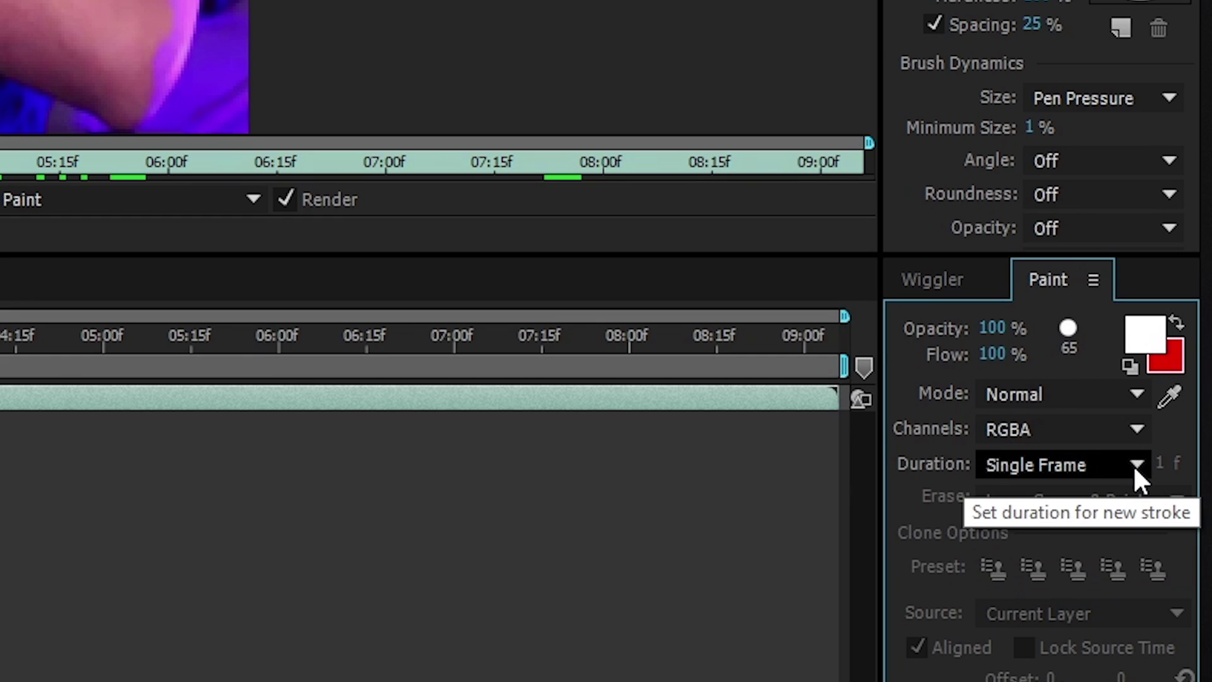
pyautogui.click(1135, 465)
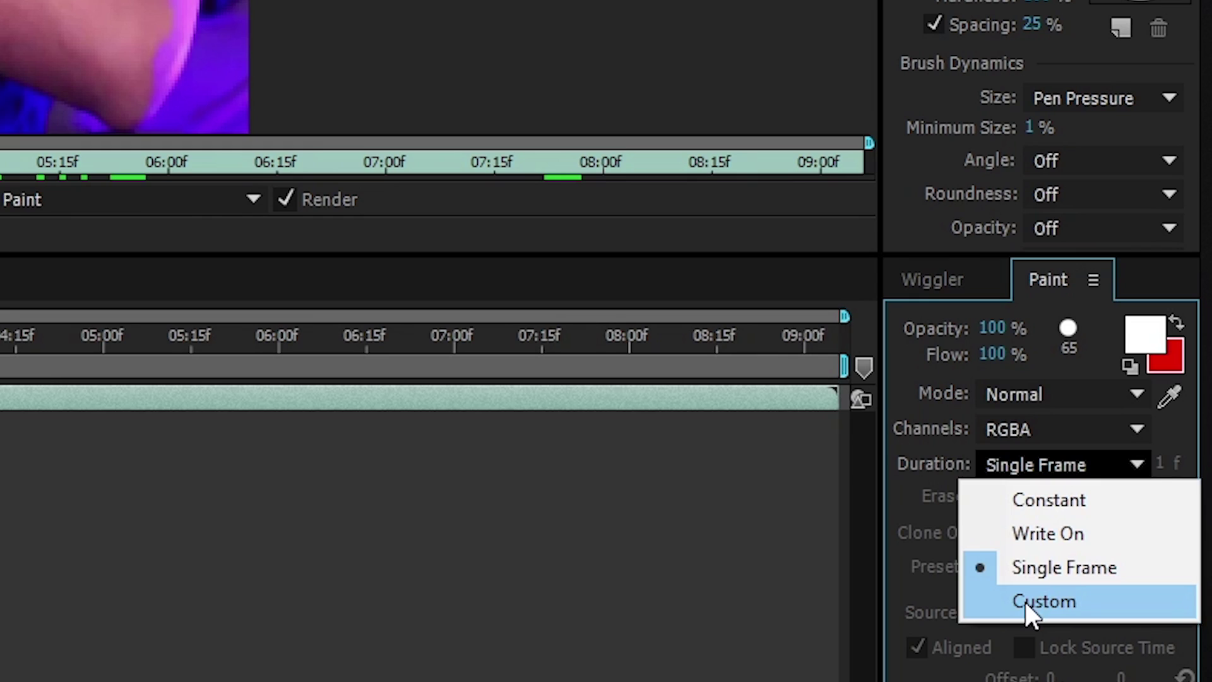
# Set Paint Duration to Custom 3 frames and the brush diameter to 19 px
pyautogui.click(1025, 601)
pyautogui.click(1161, 463)
pyautogui.write('3')
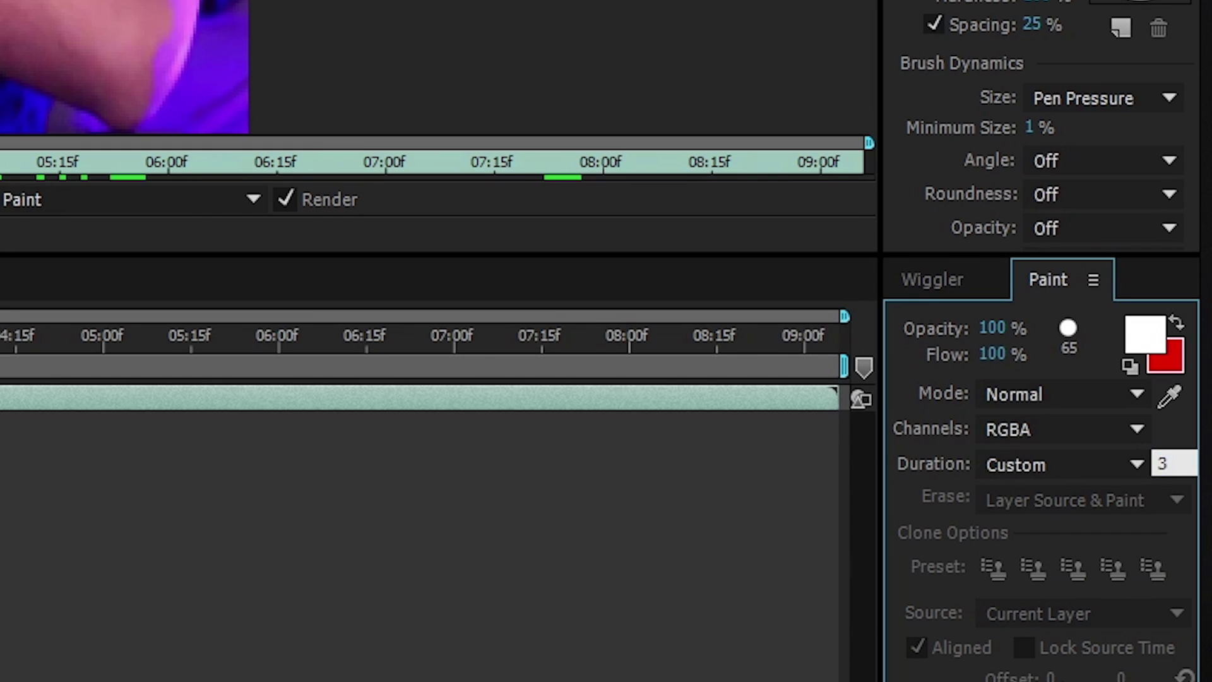
pyautogui.press('Return')
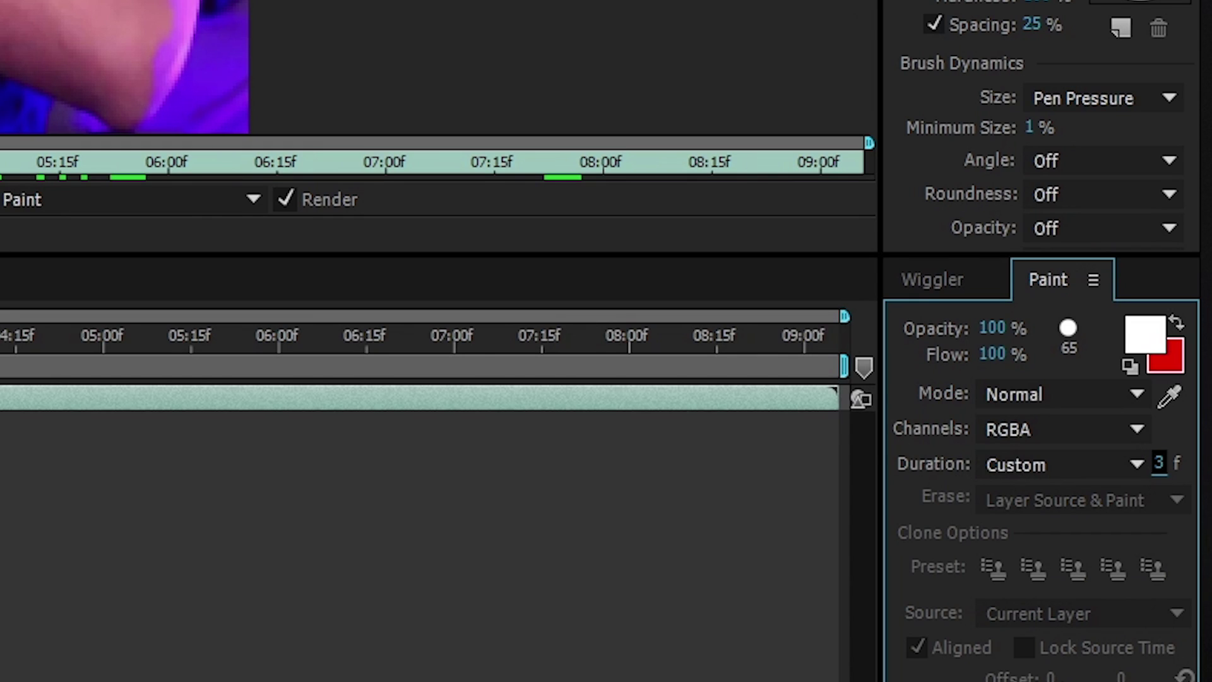
pyautogui.moveTo(1103, 289); pyautogui.dragTo(1075, 289)
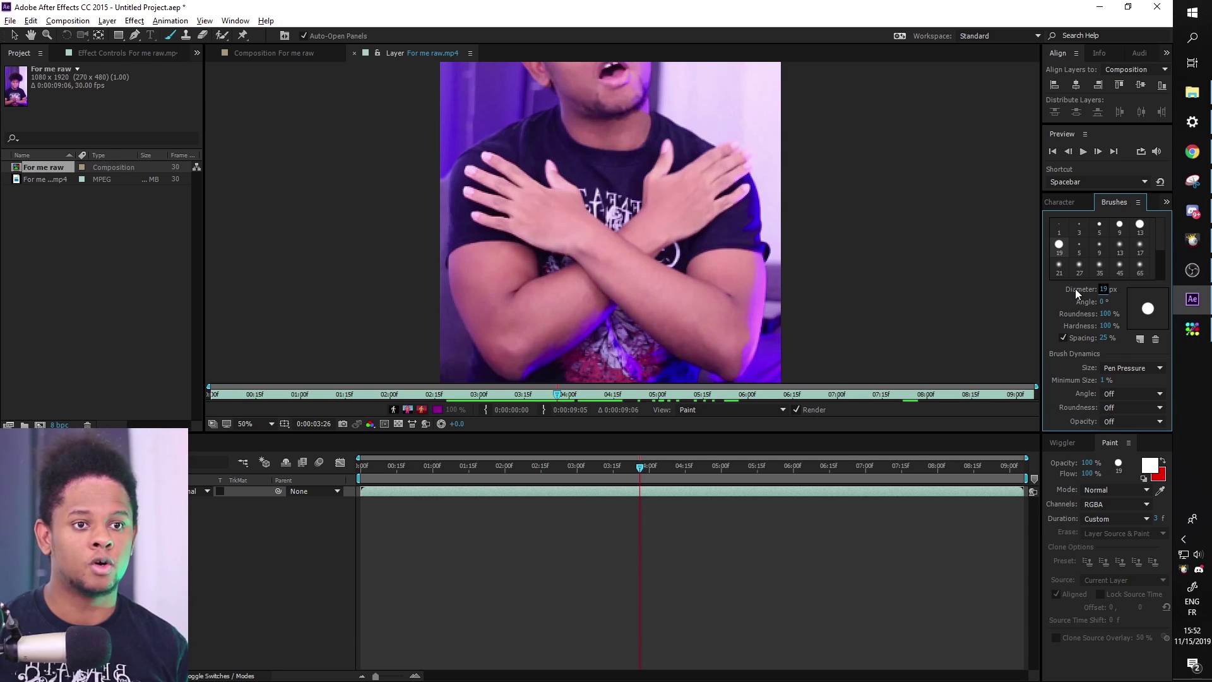
# Trace white brush strokes along the performer's forearm on the first frame
pyautogui.press('Return')
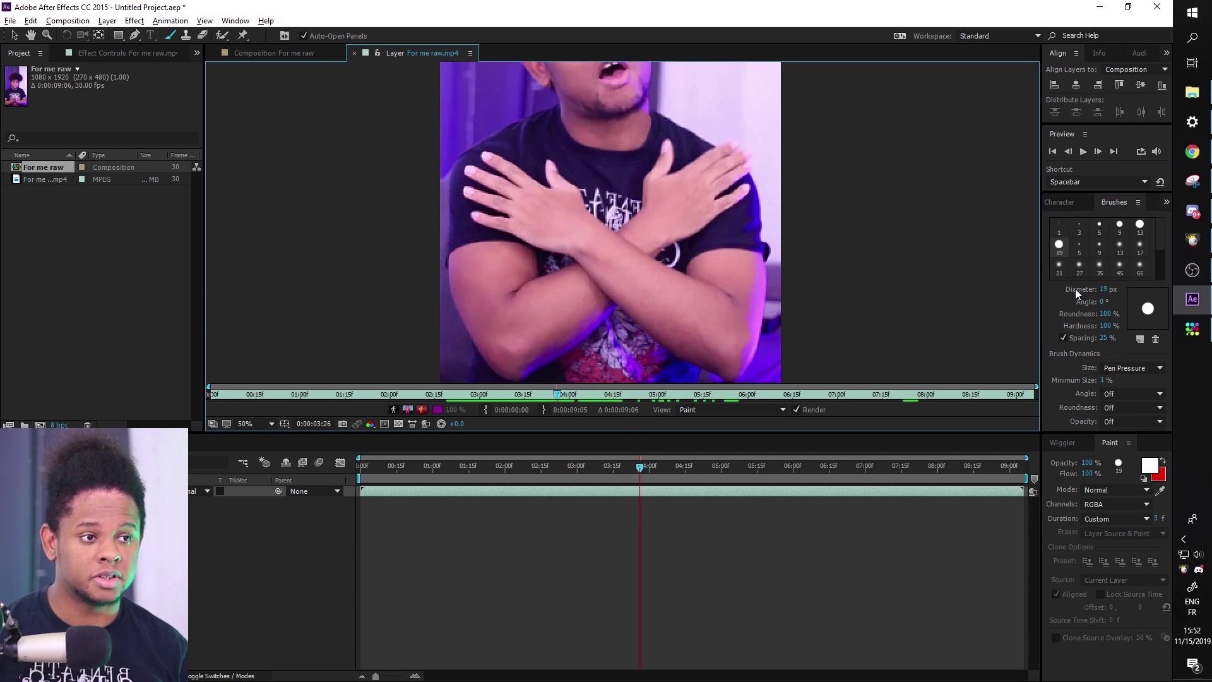
pyautogui.moveTo(622, 366); pyautogui.dragTo(599, 335)
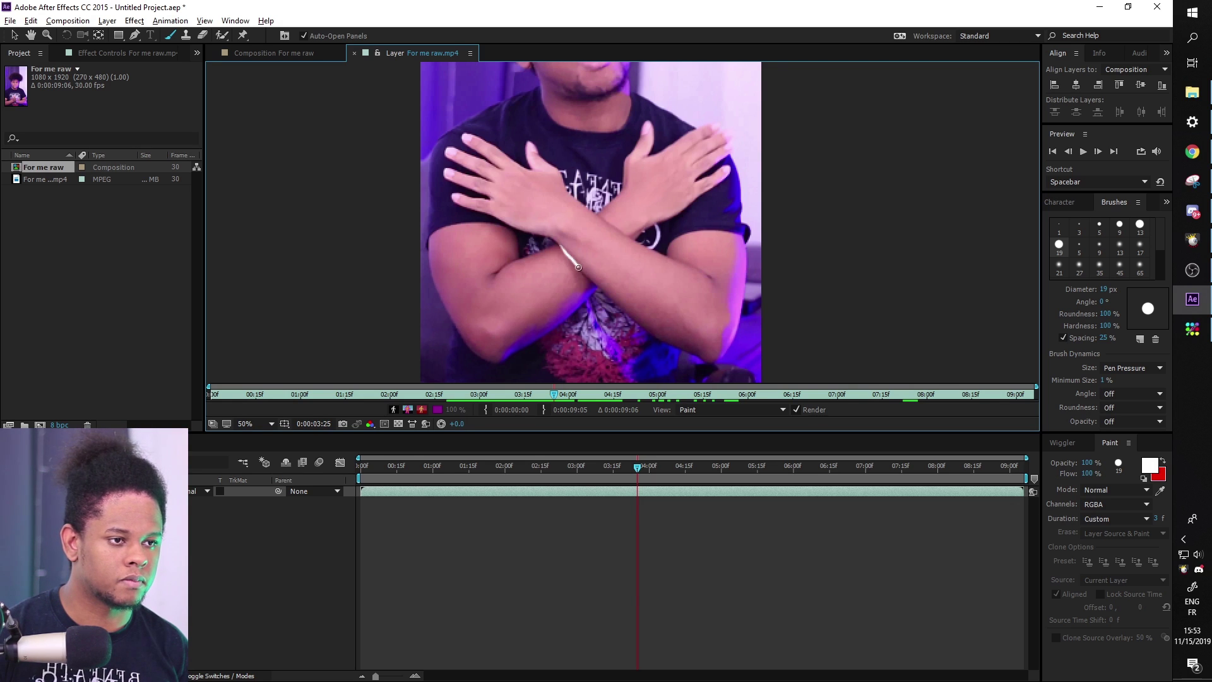
pyautogui.moveTo(609, 295); pyautogui.dragTo(654, 336)
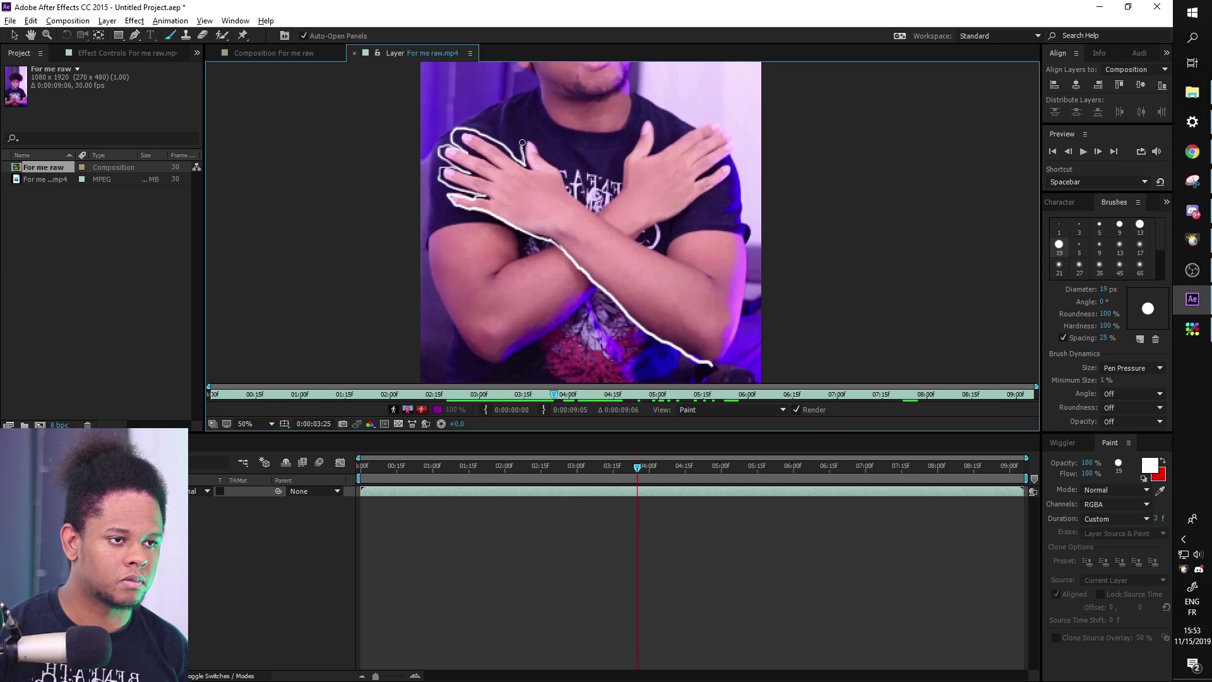
pyautogui.moveTo(570, 189); pyautogui.dragTo(618, 222)
pyautogui.moveTo(674, 258); pyautogui.dragTo(712, 273)
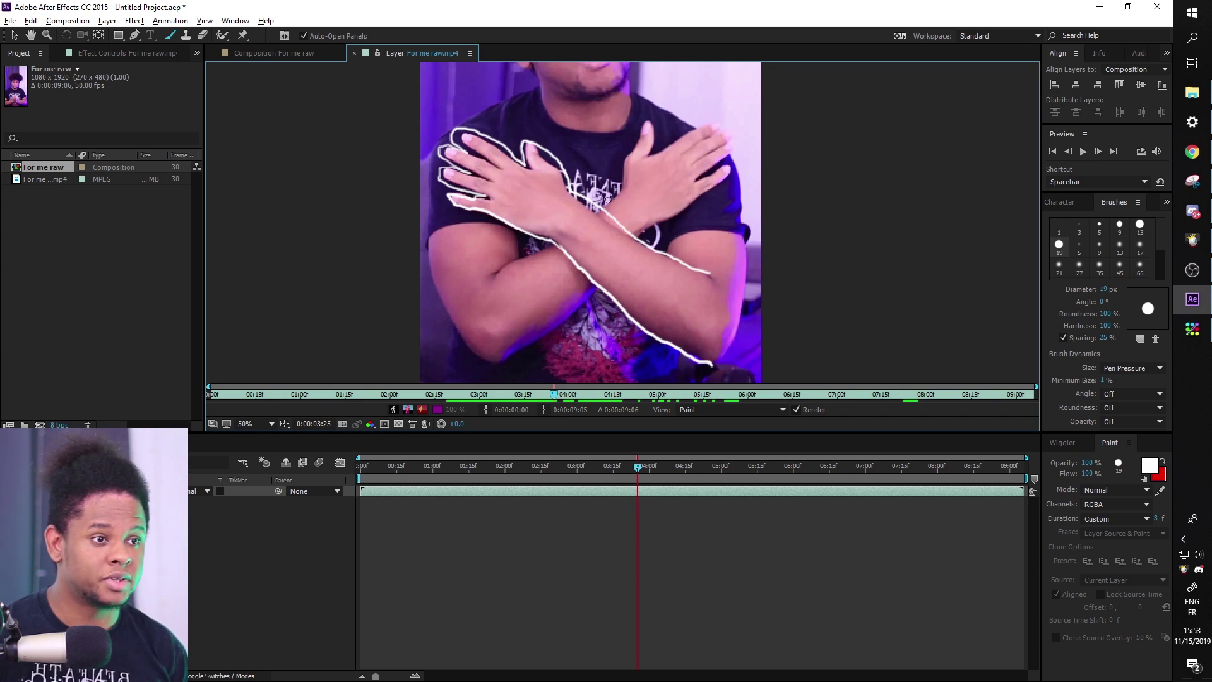
# Outline the crossed arms, hands and shoulder on the following frames
pyautogui.moveTo(612, 204); pyautogui.dragTo(562, 275)
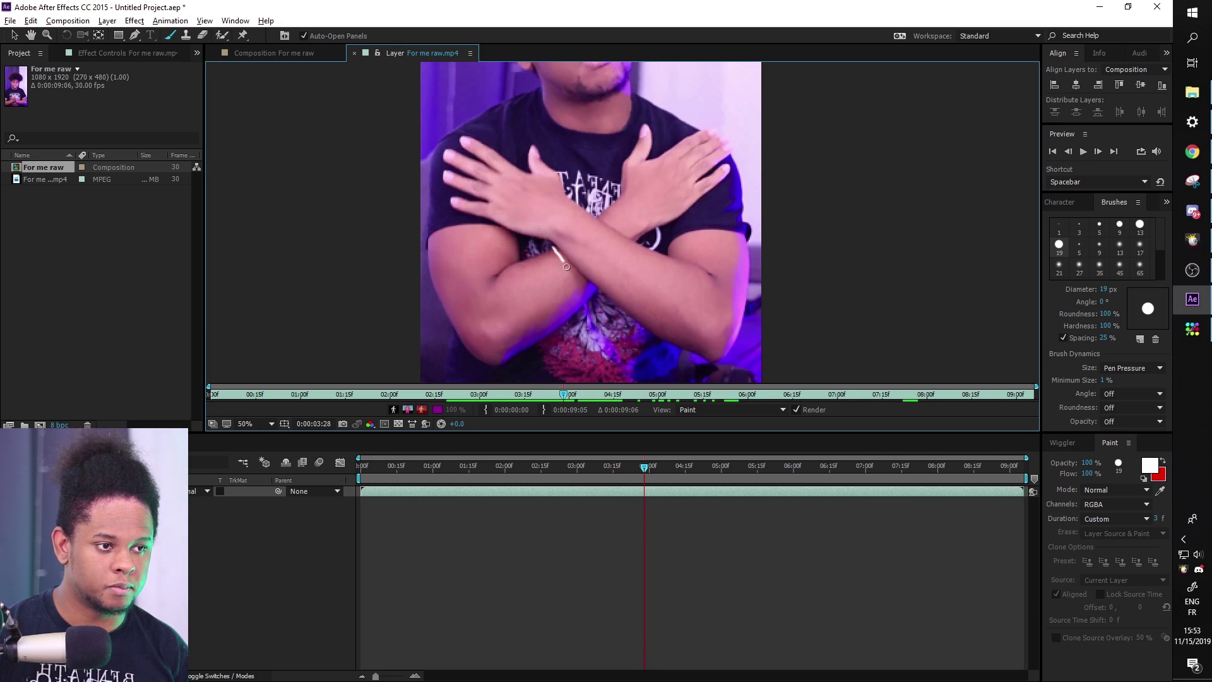
pyautogui.moveTo(618, 311); pyautogui.dragTo(593, 209)
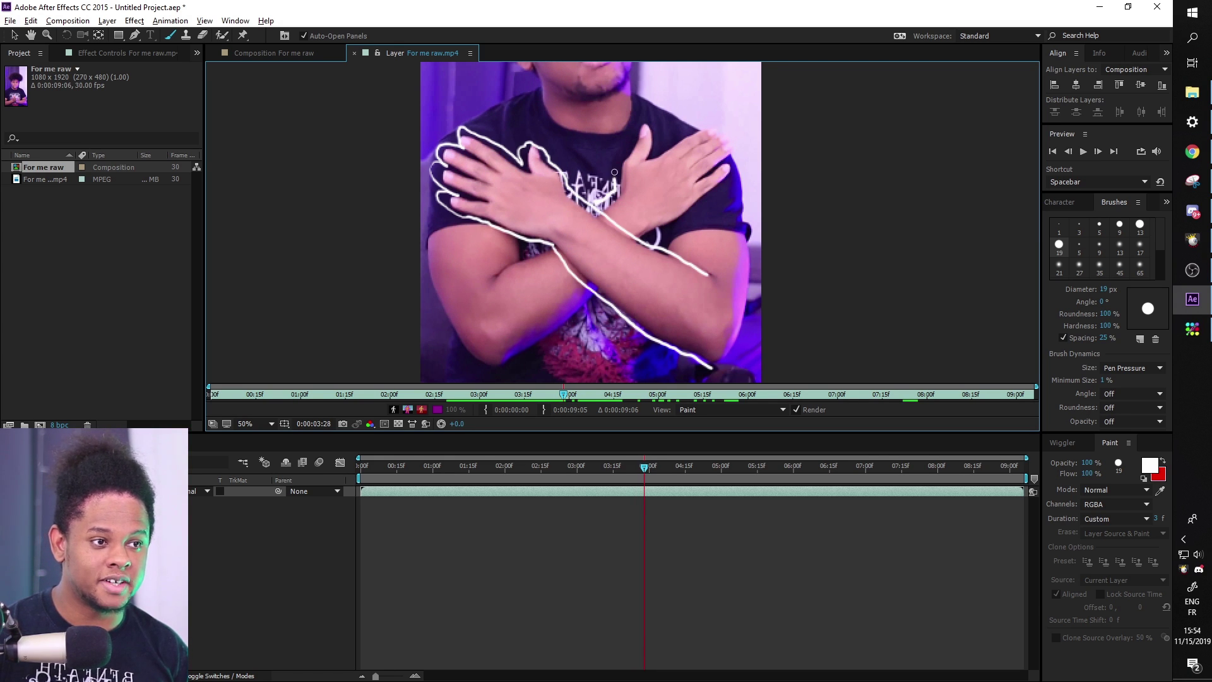
pyautogui.moveTo(662, 138); pyautogui.dragTo(490, 273)
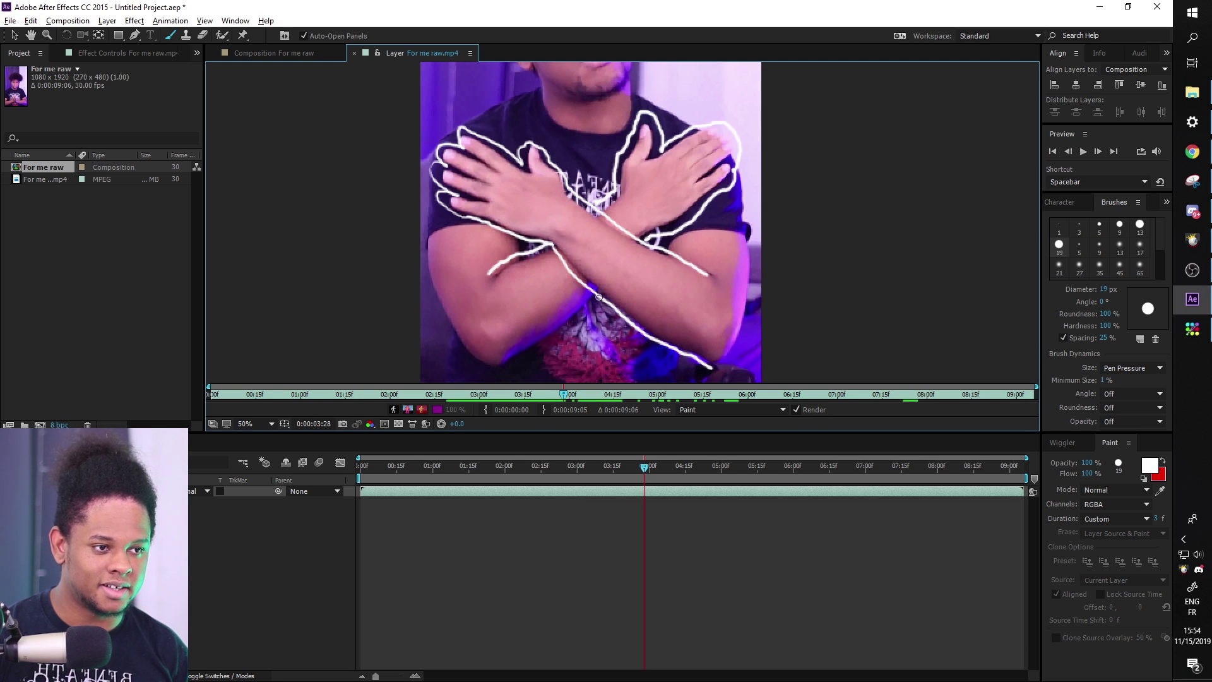
pyautogui.moveTo(599, 297); pyautogui.dragTo(566, 325)
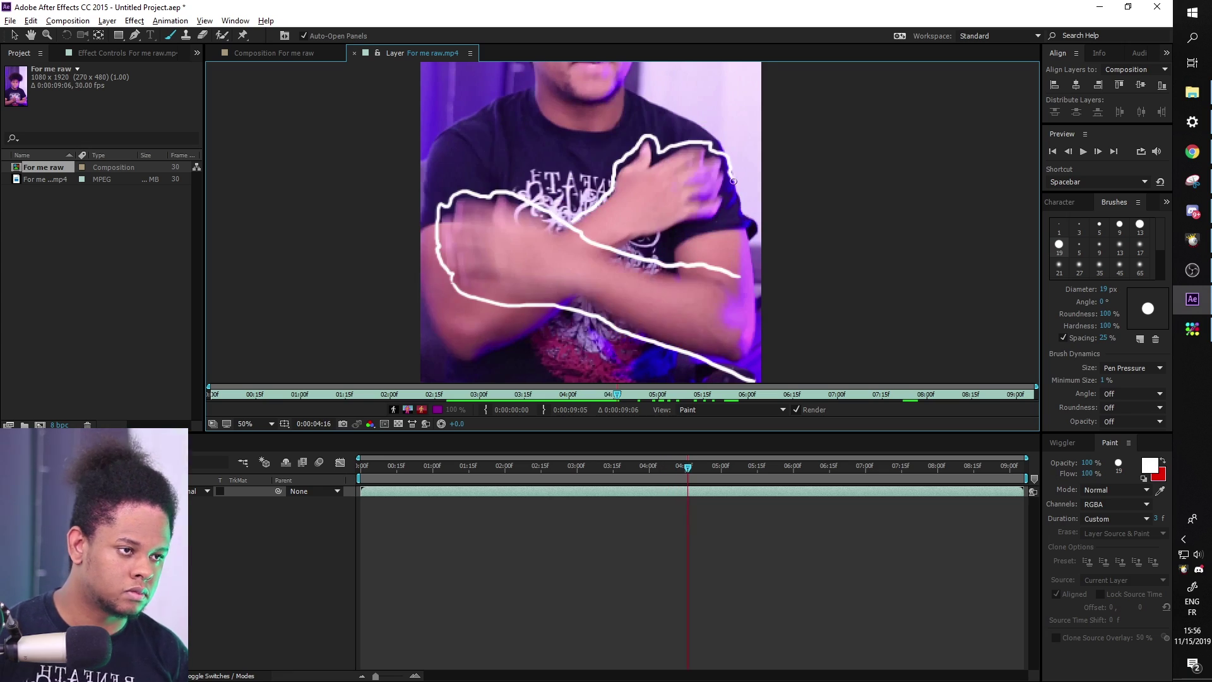
pyautogui.moveTo(498, 367)
pyautogui.mouseDown()
pyautogui.moveTo(632, 306)
pyautogui.moveTo(528, 205)
pyautogui.moveTo(616, 187)
pyautogui.moveTo(603, 149)
pyautogui.moveTo(585, 199)
pyautogui.moveTo(541, 176)
pyautogui.moveTo(460, 297)
pyautogui.moveTo(477, 215)
pyautogui.mouseUp()
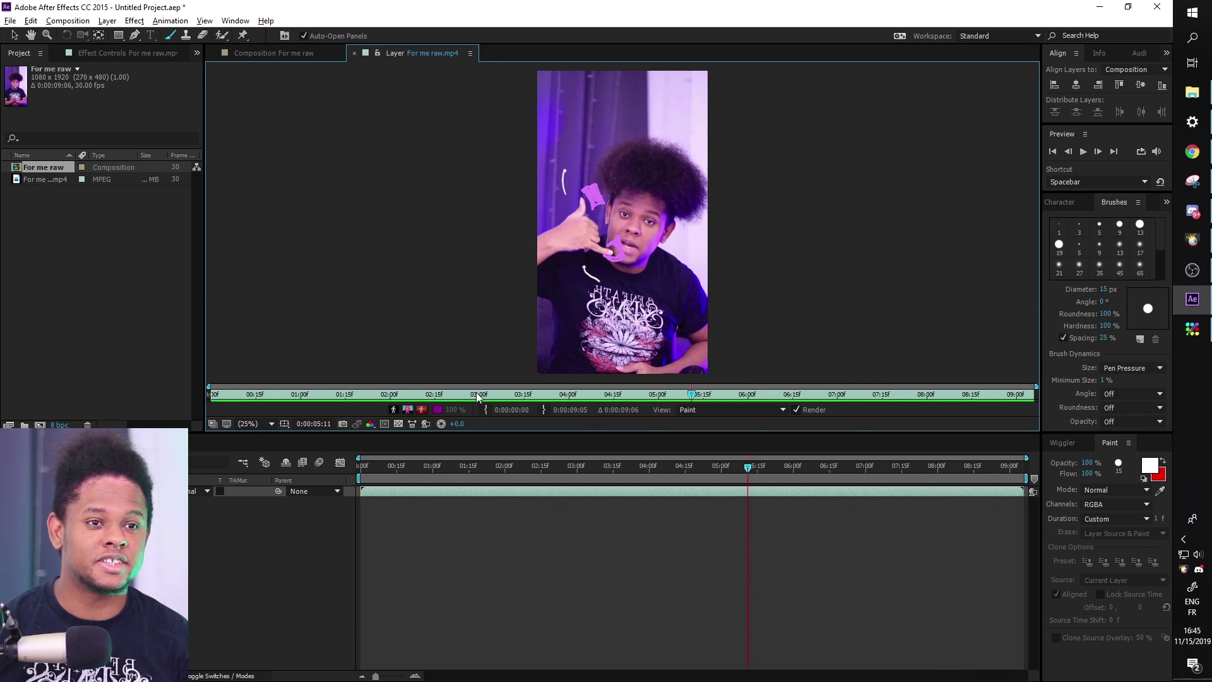
# Add For me raw to the Render Queue and open the Output Module's format list
pyautogui.click(68, 21)
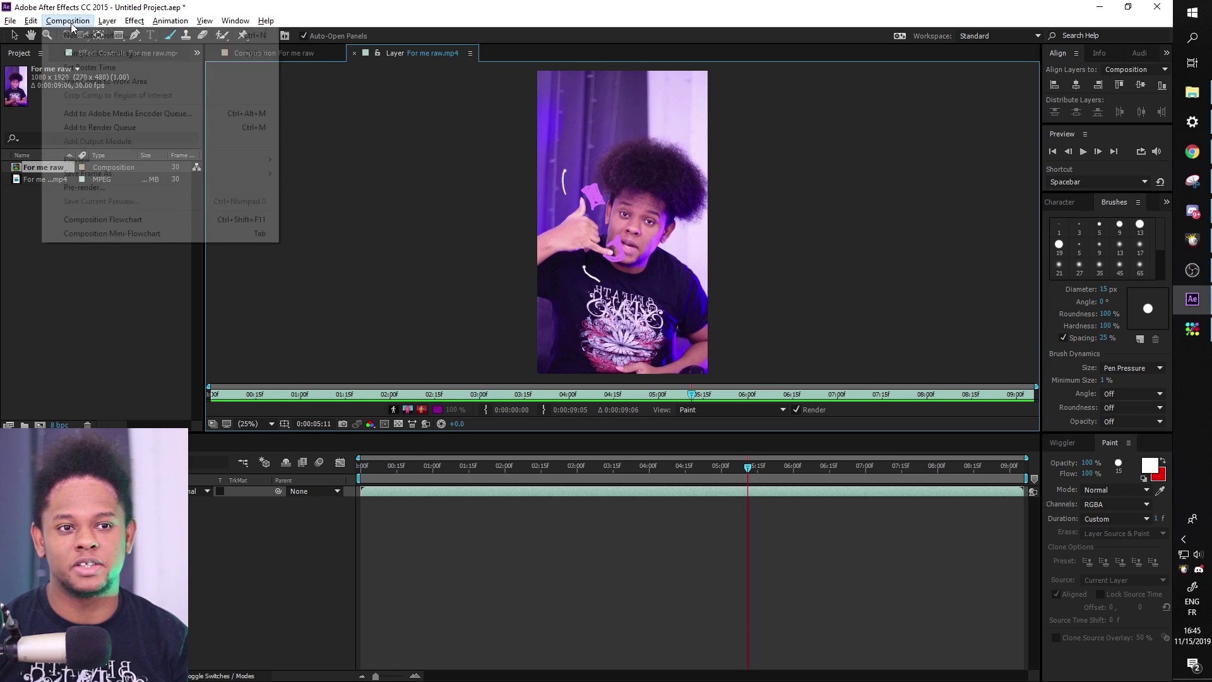
pyautogui.click(93, 128)
pyautogui.click(158, 527)
pyautogui.click(424, 158)
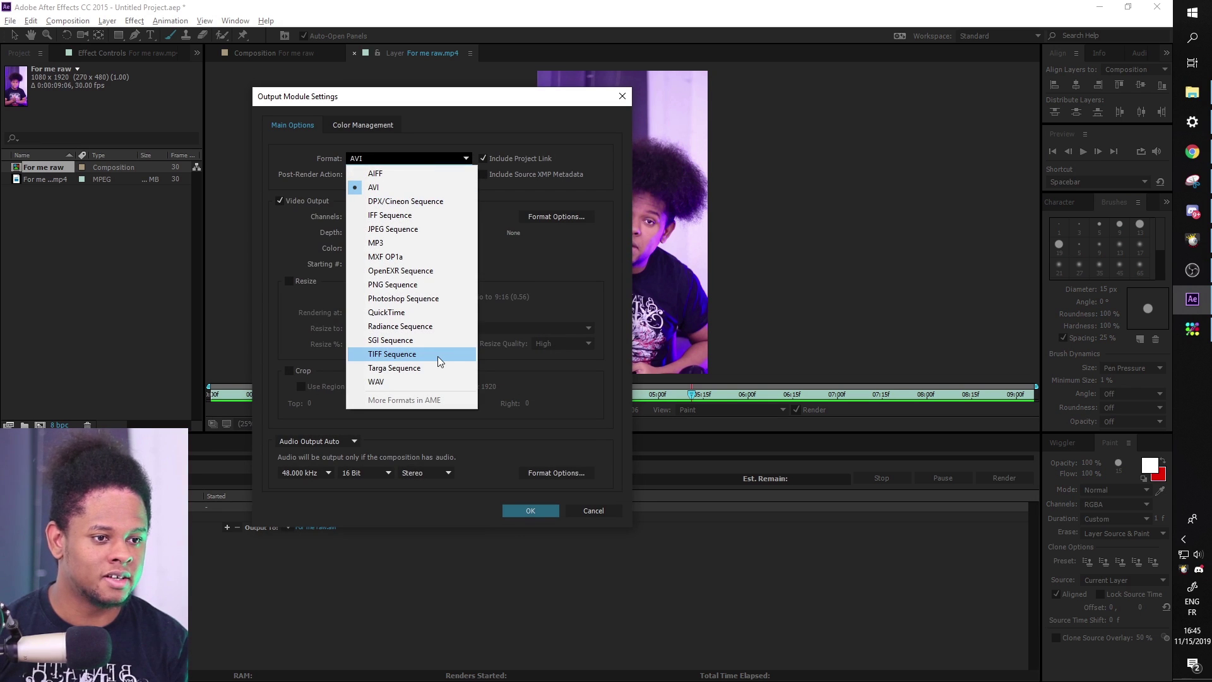